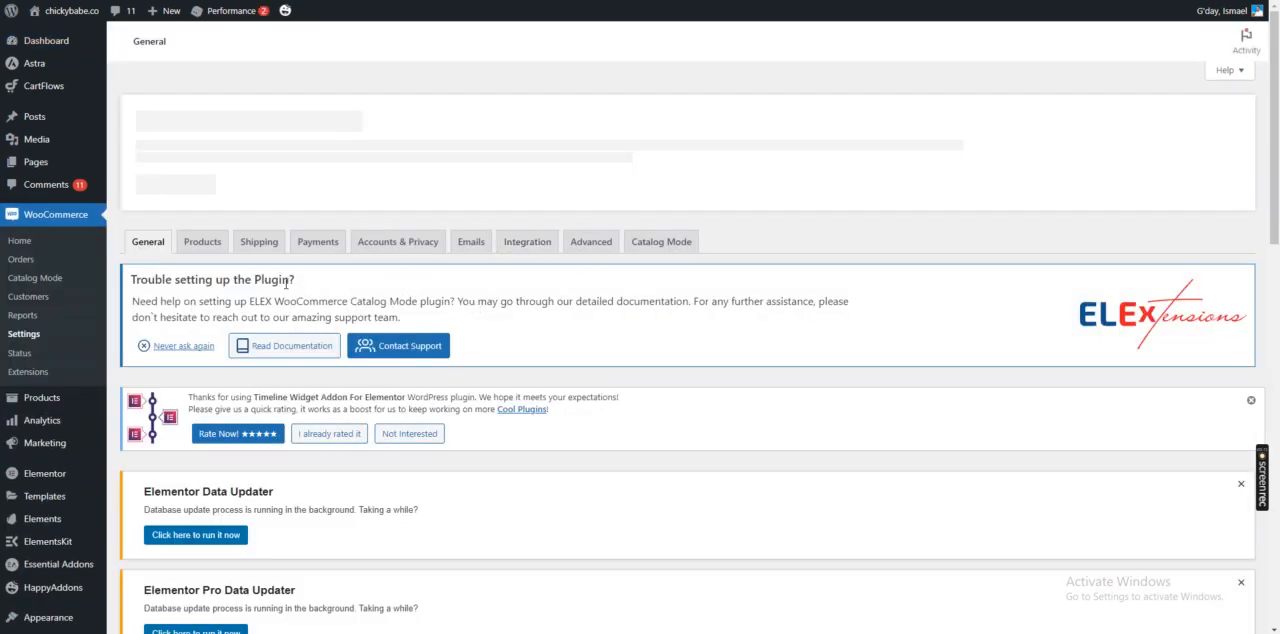
Install the WooCommerce Payments method from the store's payment settings.
{"action": "left_click", "coordinate": [320, 243]}
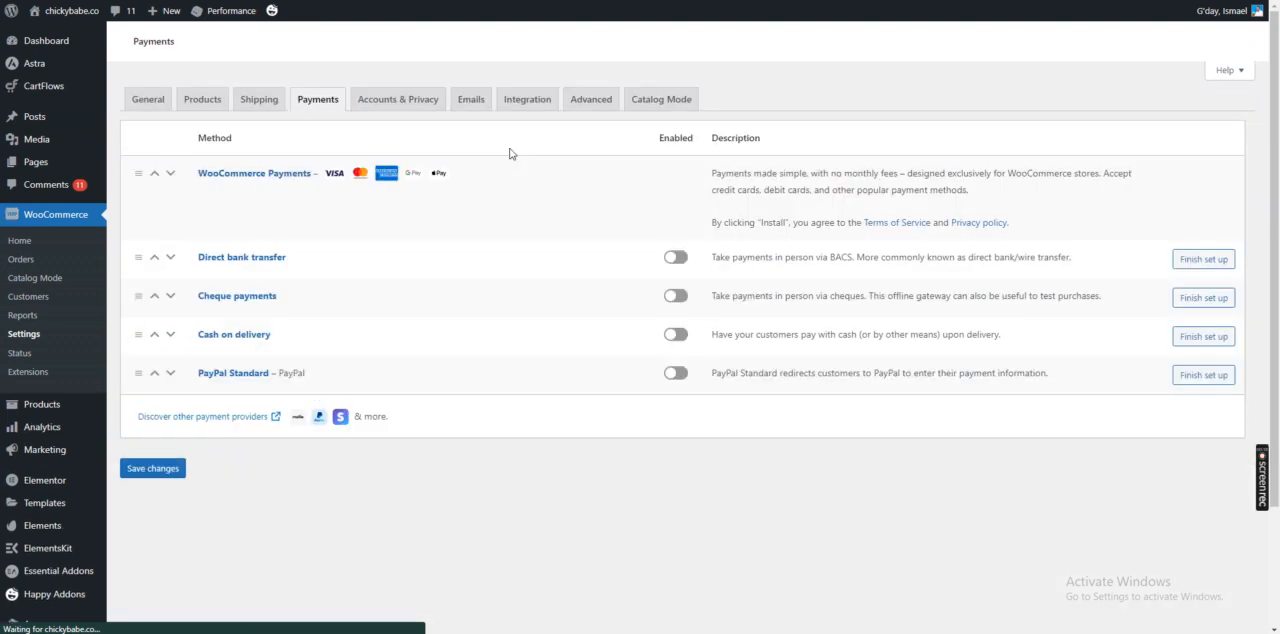
{"action": "scroll", "coordinate": [503, 160], "scroll_direction": "down", "scroll_amount": 5}
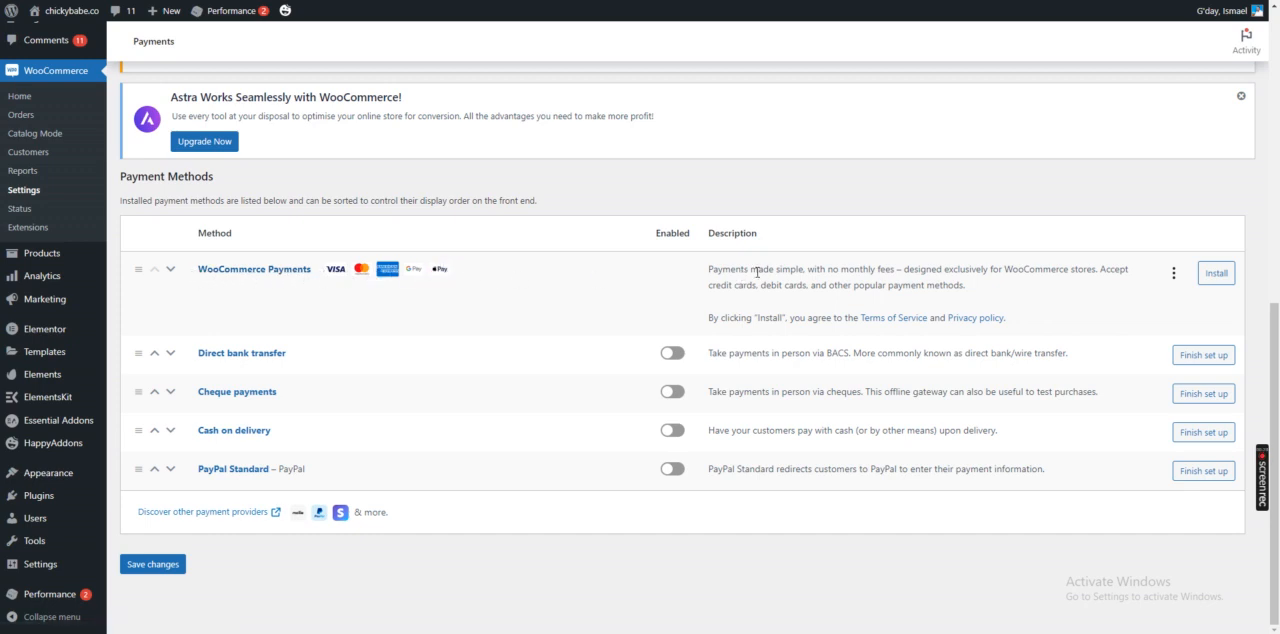
{"action": "left_click", "coordinate": [1217, 278]}
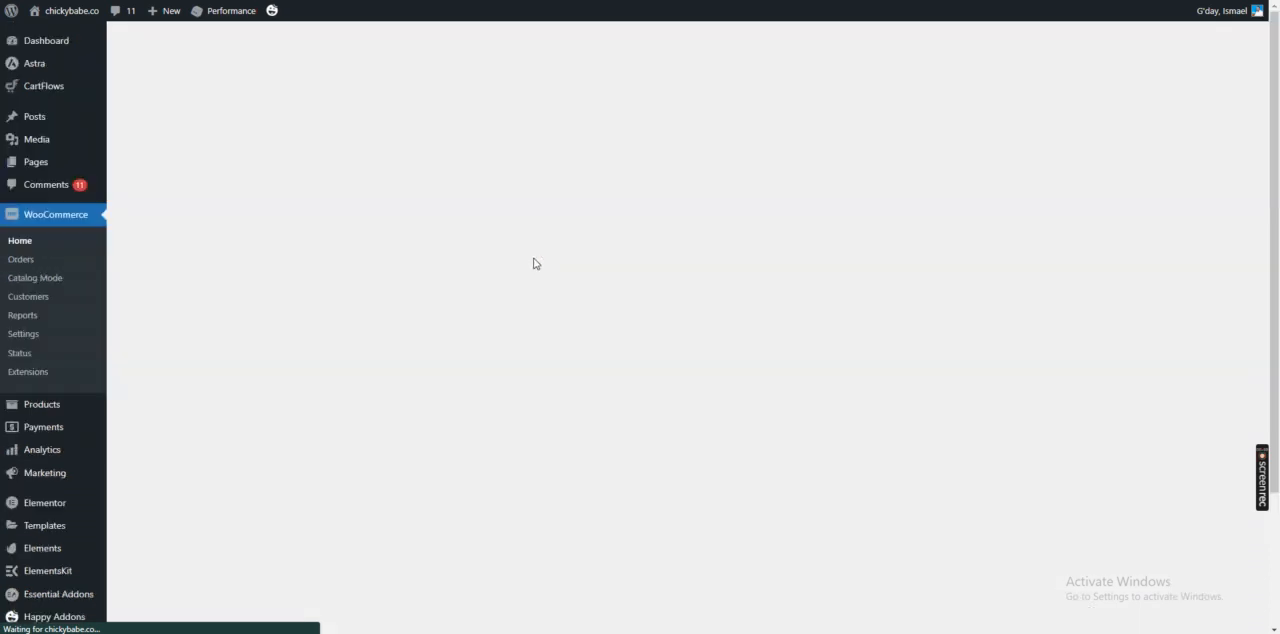
{"action": "scroll", "coordinate": [503, 278], "scroll_direction": "down", "scroll_amount": 2}
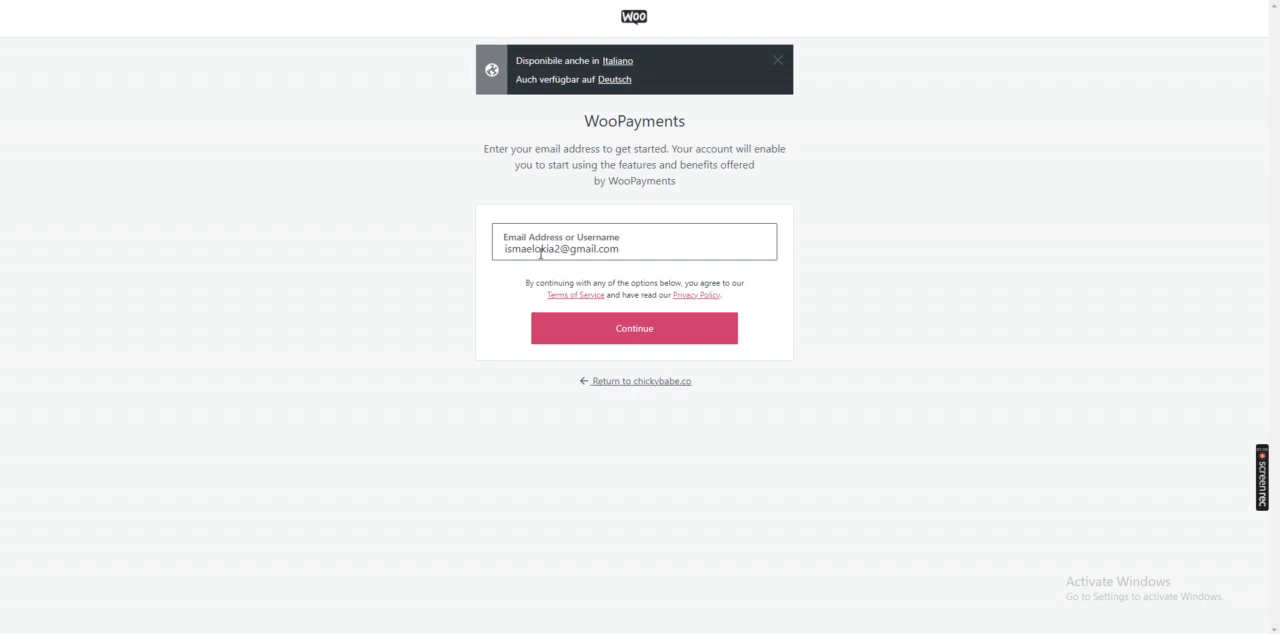
Log in to the WordPress.com account with the prefilled email and password, and approve the WooPayments connection.
{"action": "left_click", "coordinate": [631, 332]}
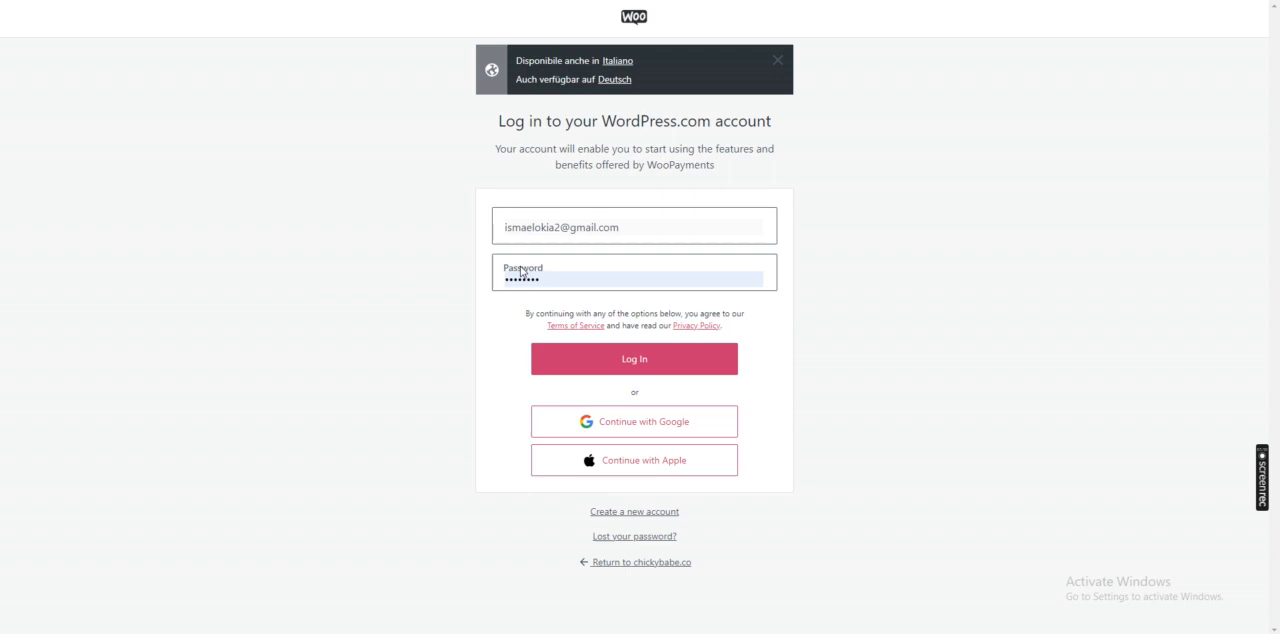
{"action": "left_click", "coordinate": [606, 352]}
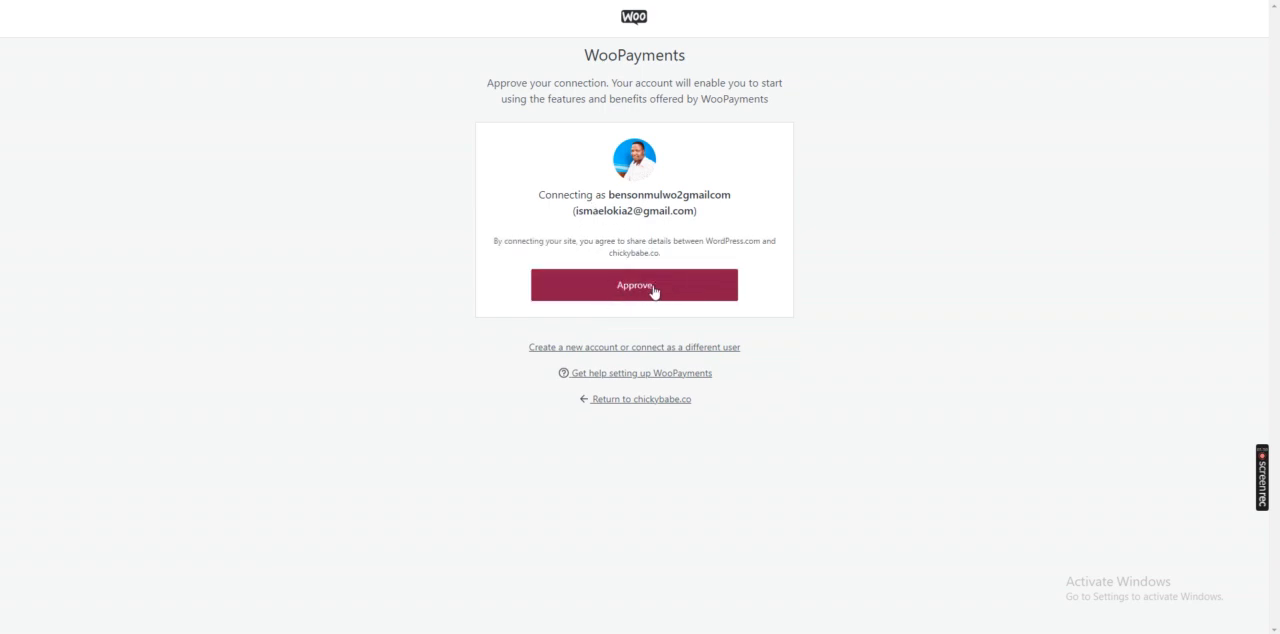
{"action": "left_click", "coordinate": [653, 290]}
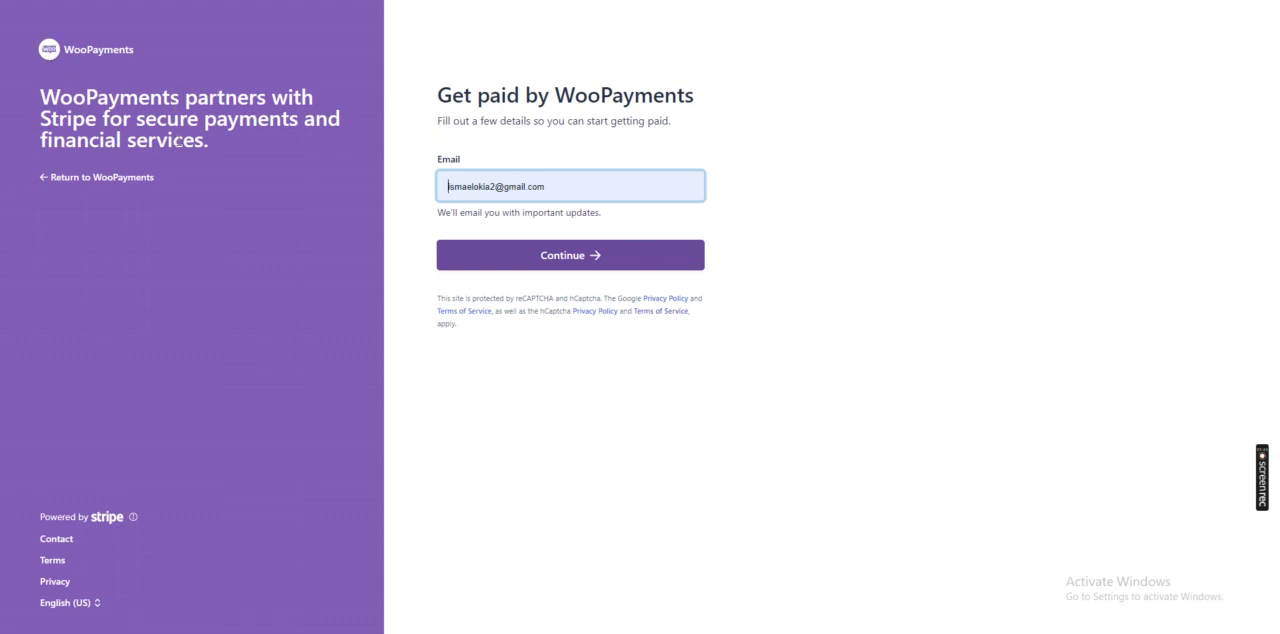
Log in to the Stripe account with the prefilled email and password, and enter the six-digit login verification code.
{"action": "left_click", "coordinate": [561, 264]}
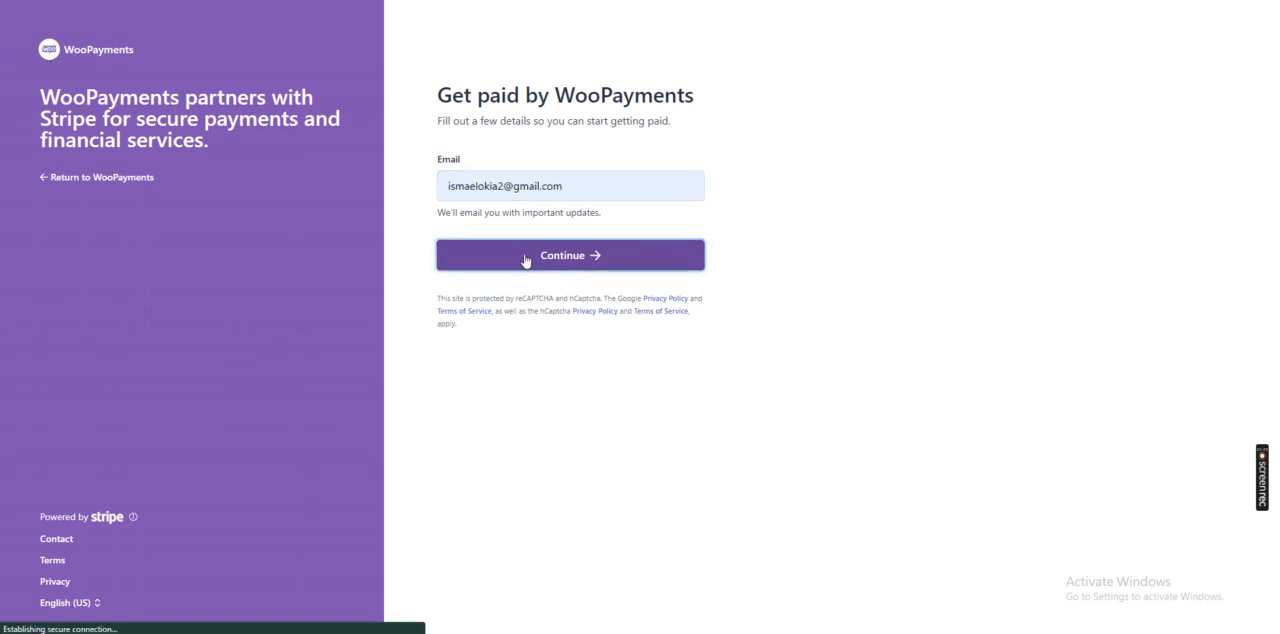
{"action": "left_click", "coordinate": [529, 256]}
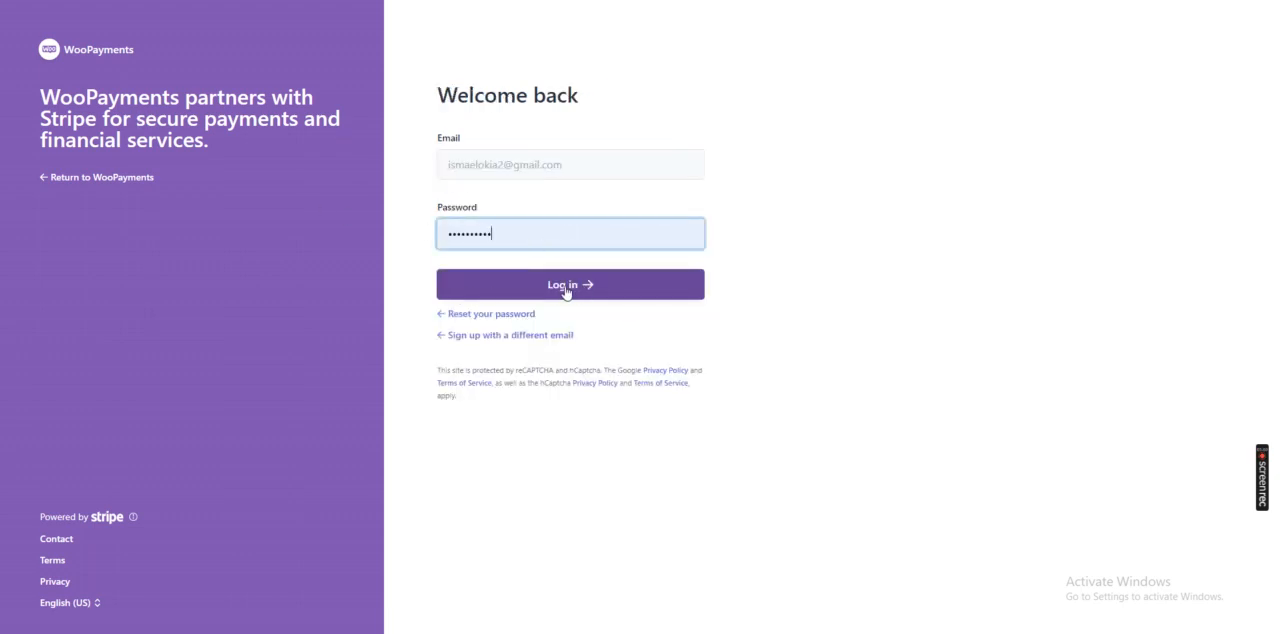
{"action": "left_click", "coordinate": [566, 286]}
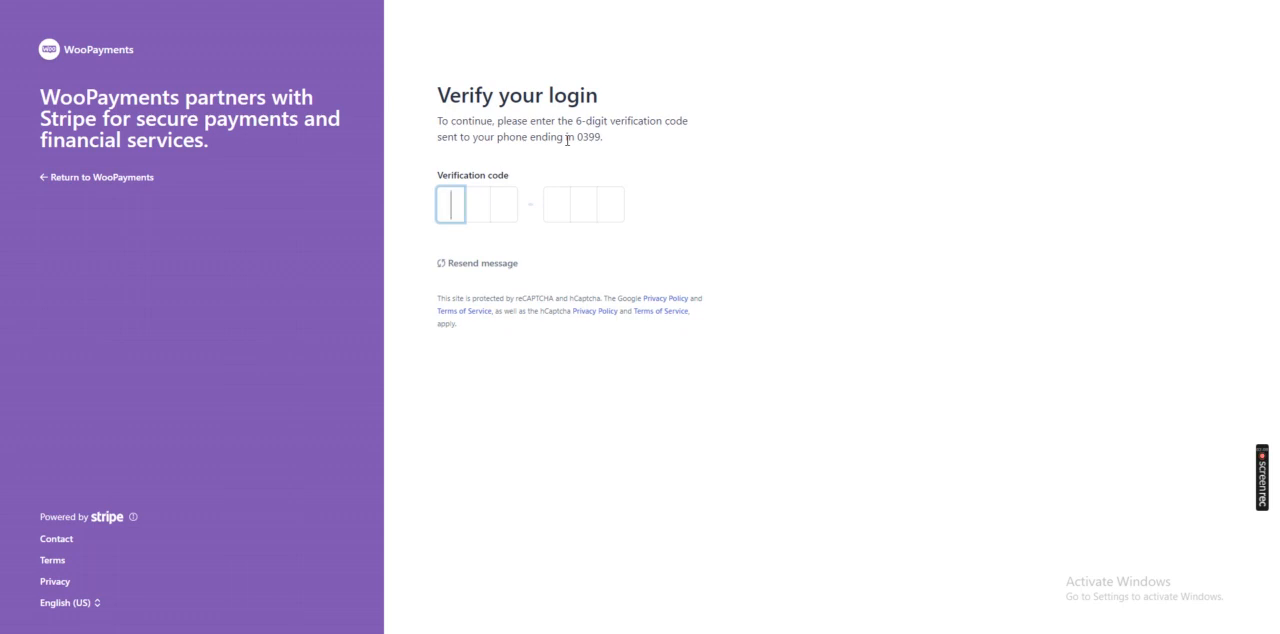
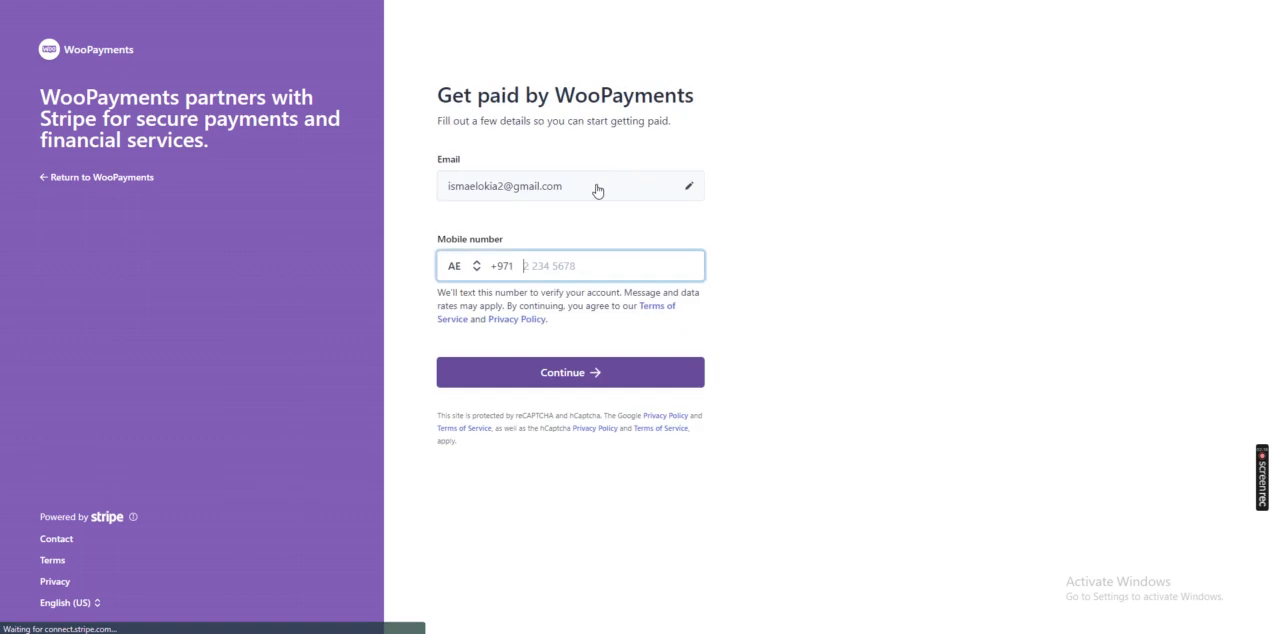
Set the mobile number's country to UG, enter the account's mobile number and submit it for verification.
{"action": "left_click", "coordinate": [452, 266]}
{"action": "left_click", "coordinate": [428, 406]}
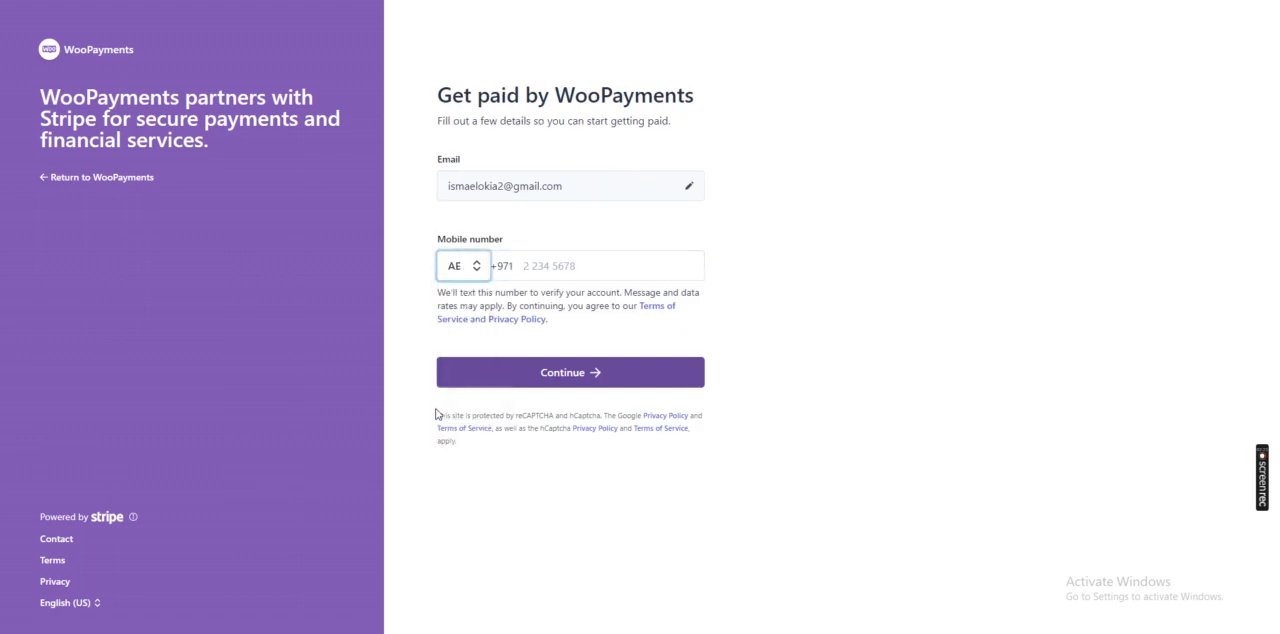
{"action": "left_click", "coordinate": [455, 266]}
{"action": "scroll", "coordinate": [457, 373], "scroll_direction": "down", "scroll_amount": 15}
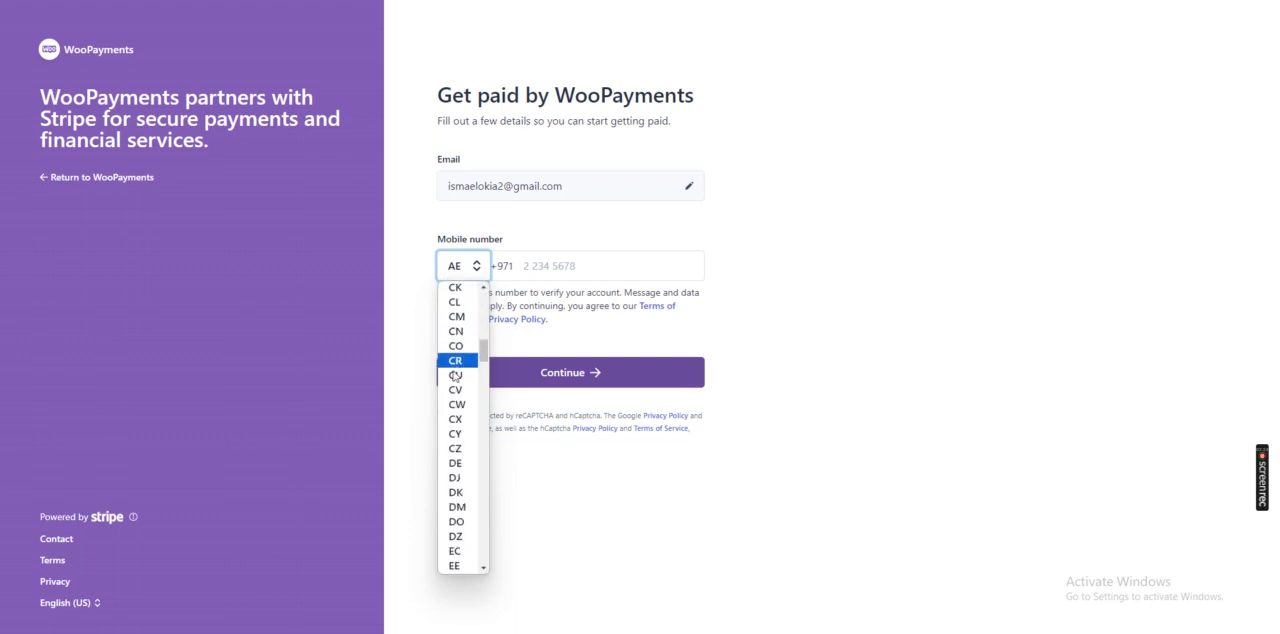
{"action": "scroll", "coordinate": [457, 373], "scroll_direction": "down", "scroll_amount": 20}
{"action": "scroll", "coordinate": [463, 410], "scroll_direction": "up", "scroll_amount": 3}
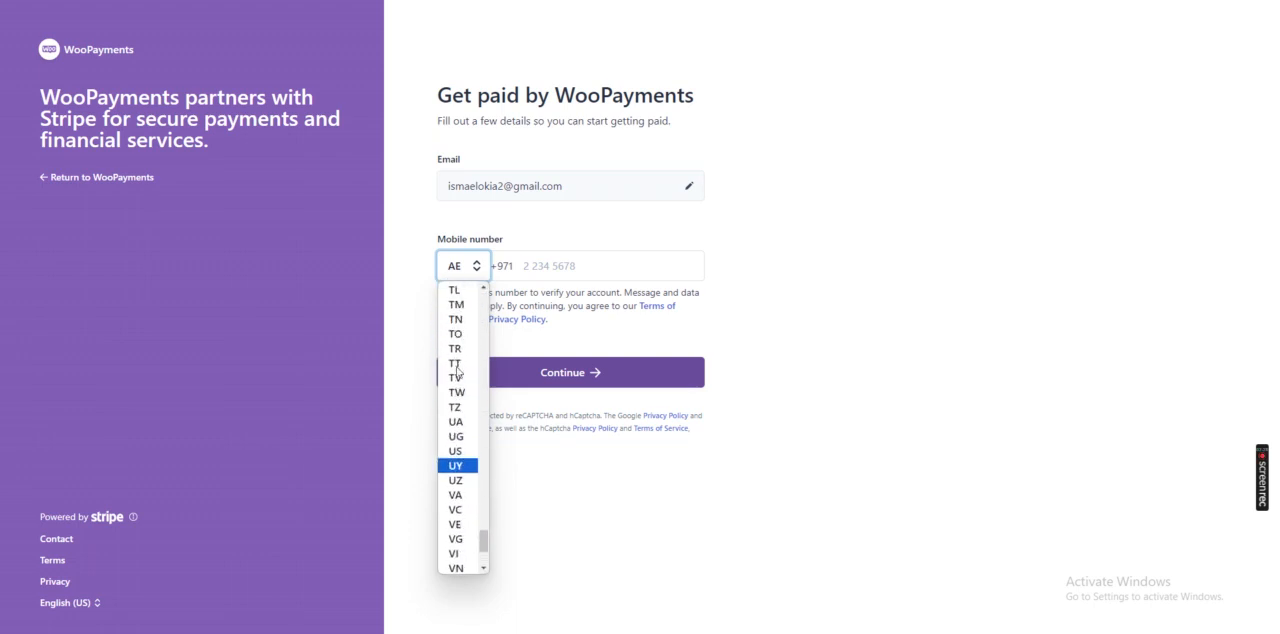
{"action": "left_click", "coordinate": [464, 437]}
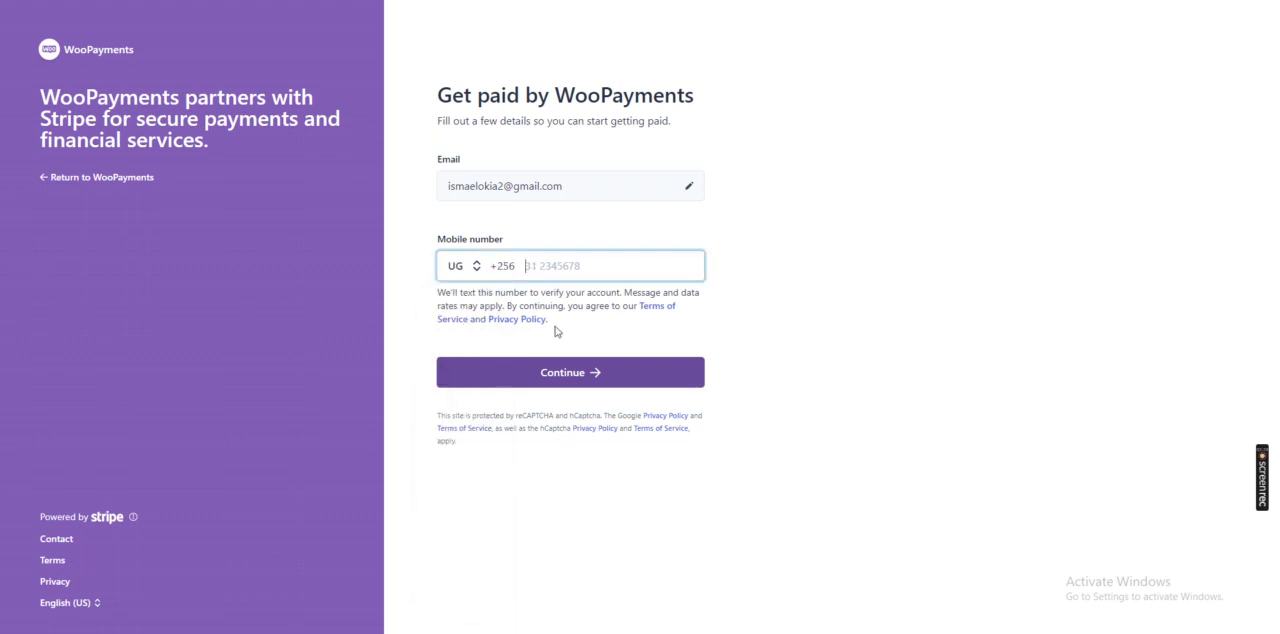
{"action": "left_click", "coordinate": [570, 381]}
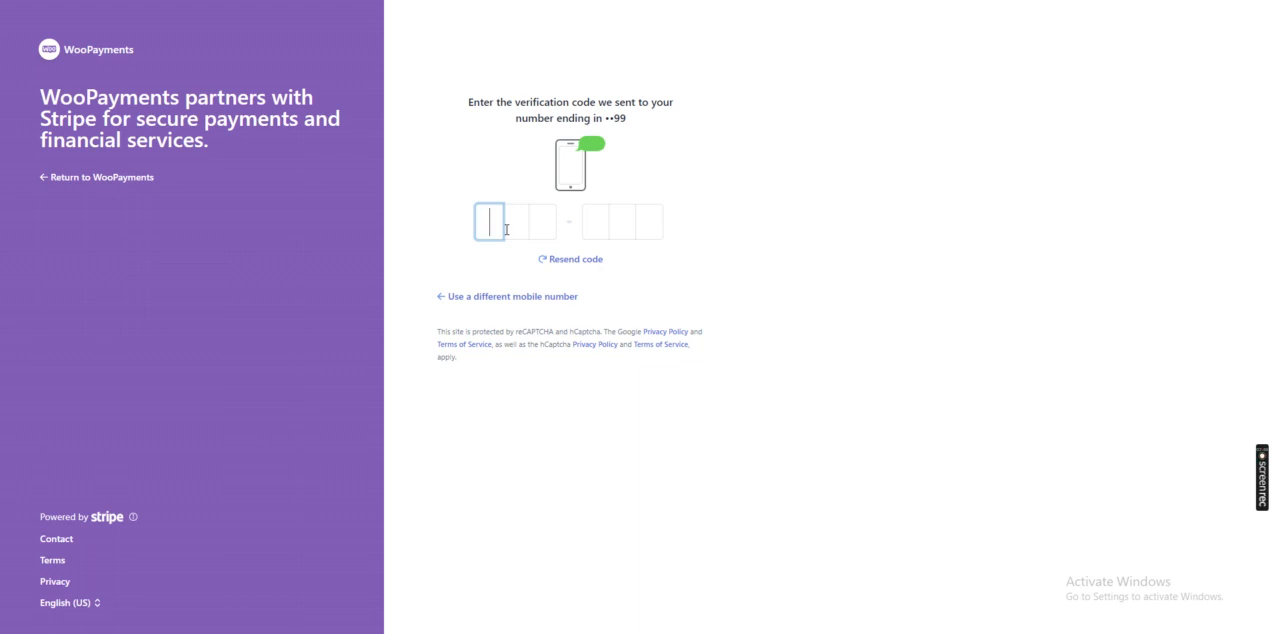
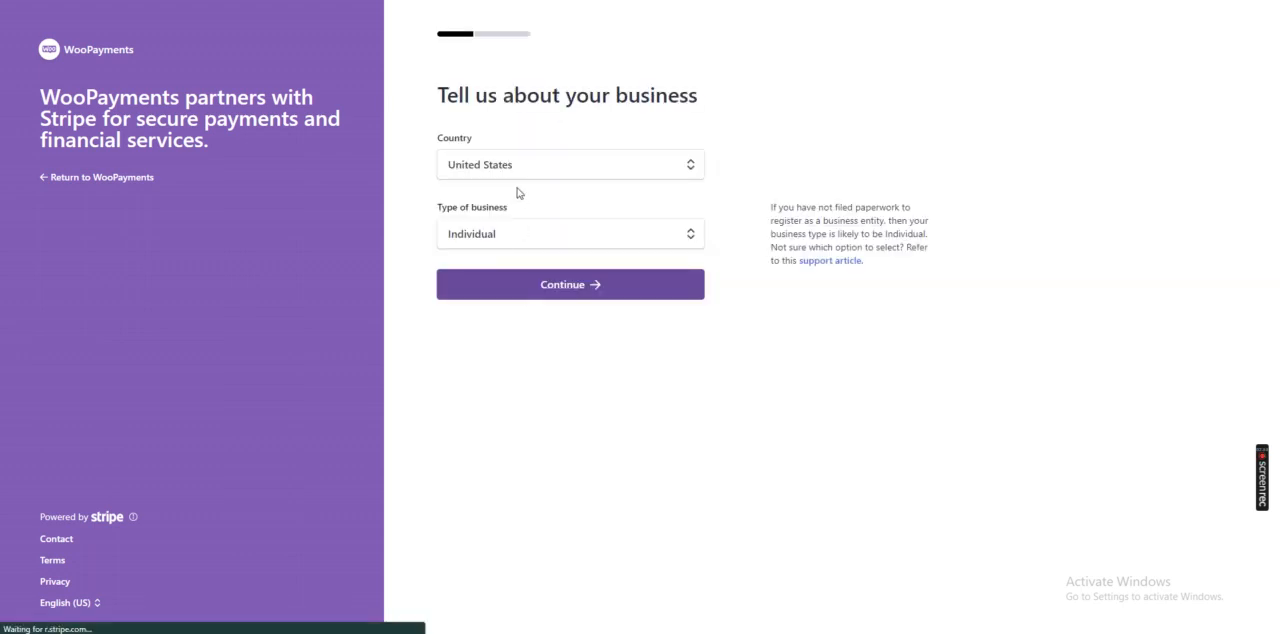
Look through the available business countries, keep United States, and choose Individual as the type of business.
{"action": "left_click", "coordinate": [480, 168]}
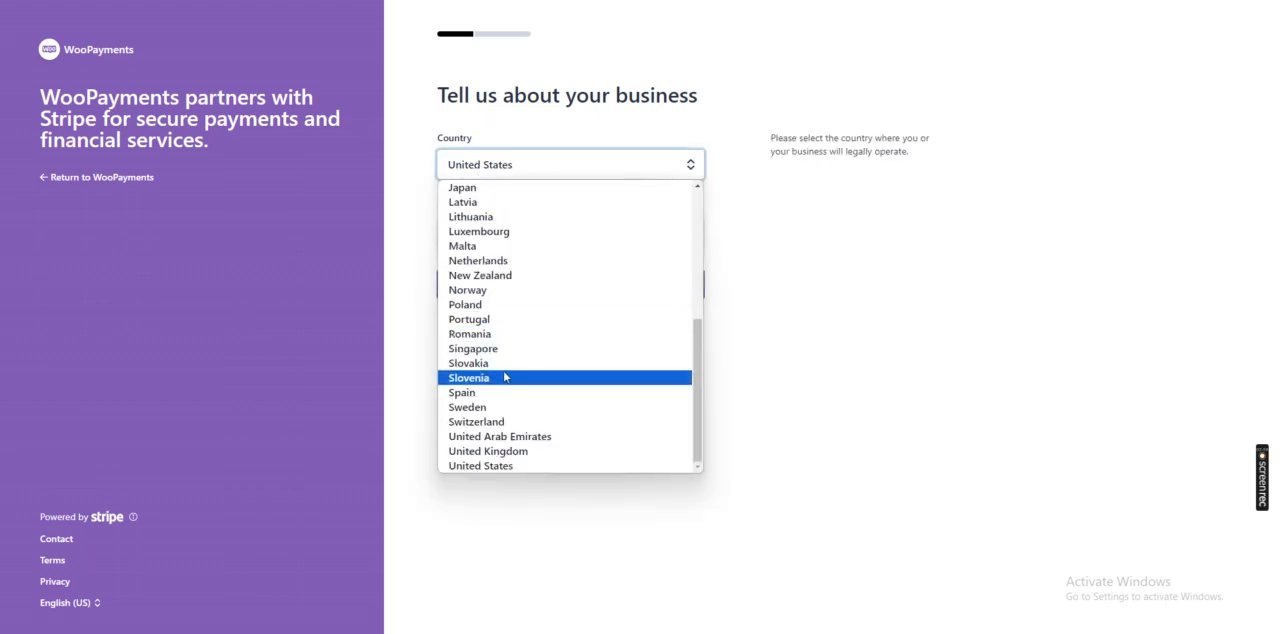
{"action": "scroll", "coordinate": [528, 354], "scroll_direction": "up", "scroll_amount": 5}
{"action": "scroll", "coordinate": [525, 270], "scroll_direction": "down", "scroll_amount": 5}
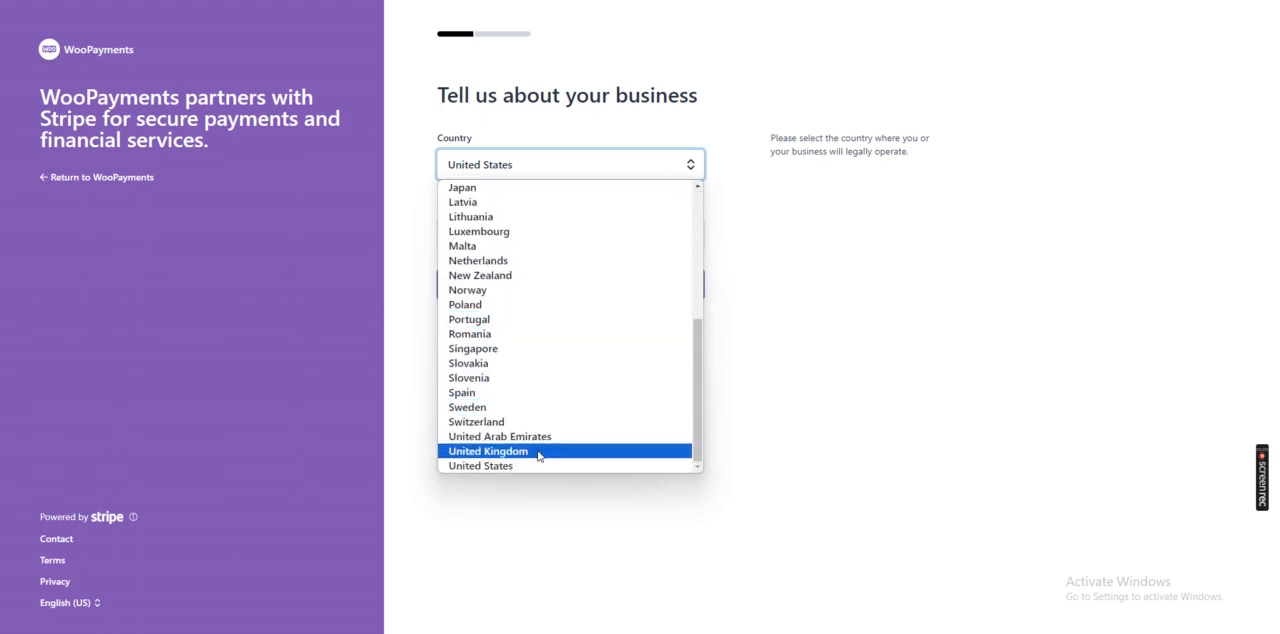
{"action": "scroll", "coordinate": [540, 400], "scroll_direction": "up", "scroll_amount": 5}
{"action": "left_click", "coordinate": [398, 195]}
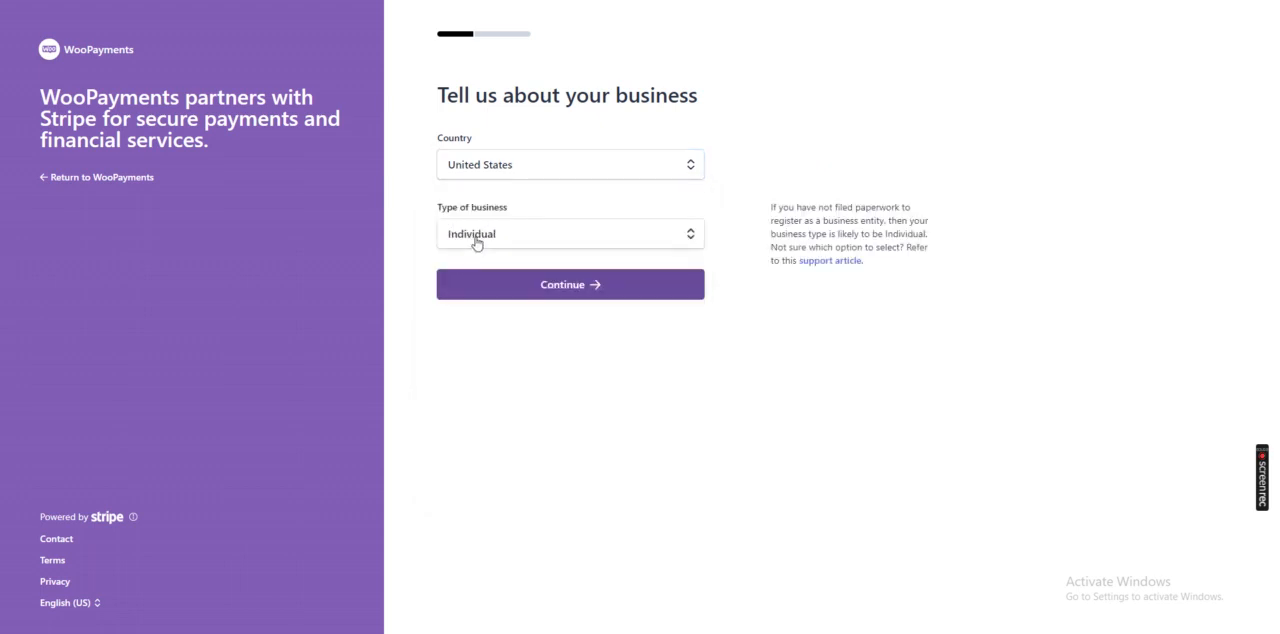
{"action": "left_click", "coordinate": [476, 238]}
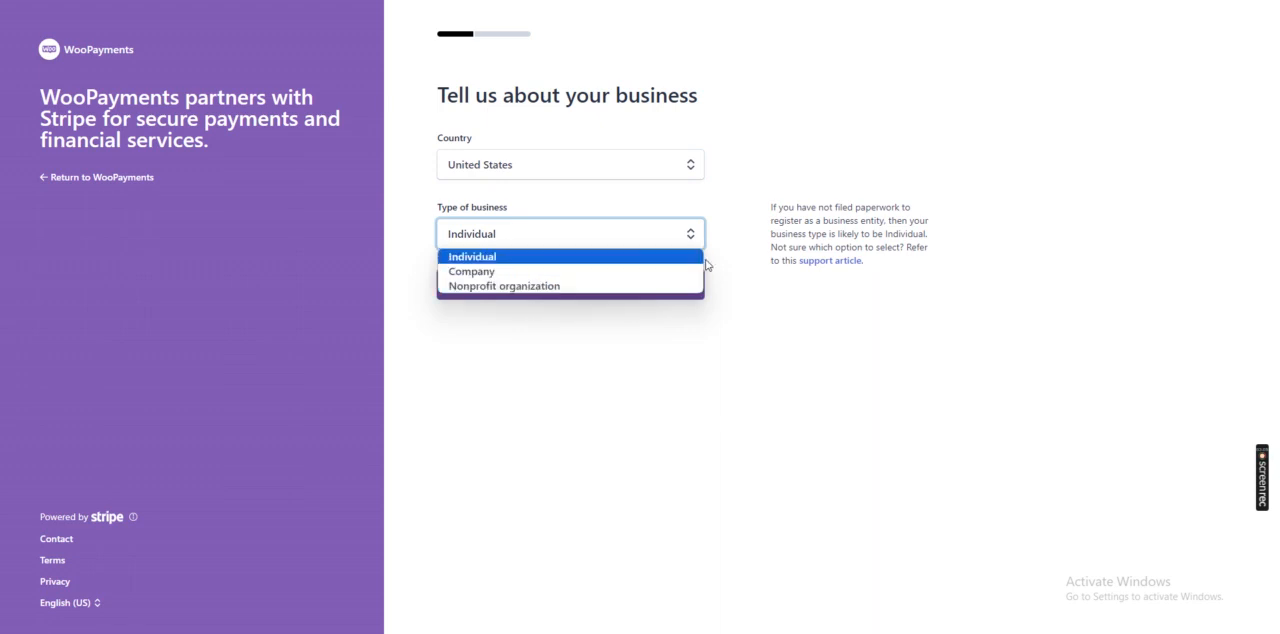
{"action": "left_click", "coordinate": [620, 255]}
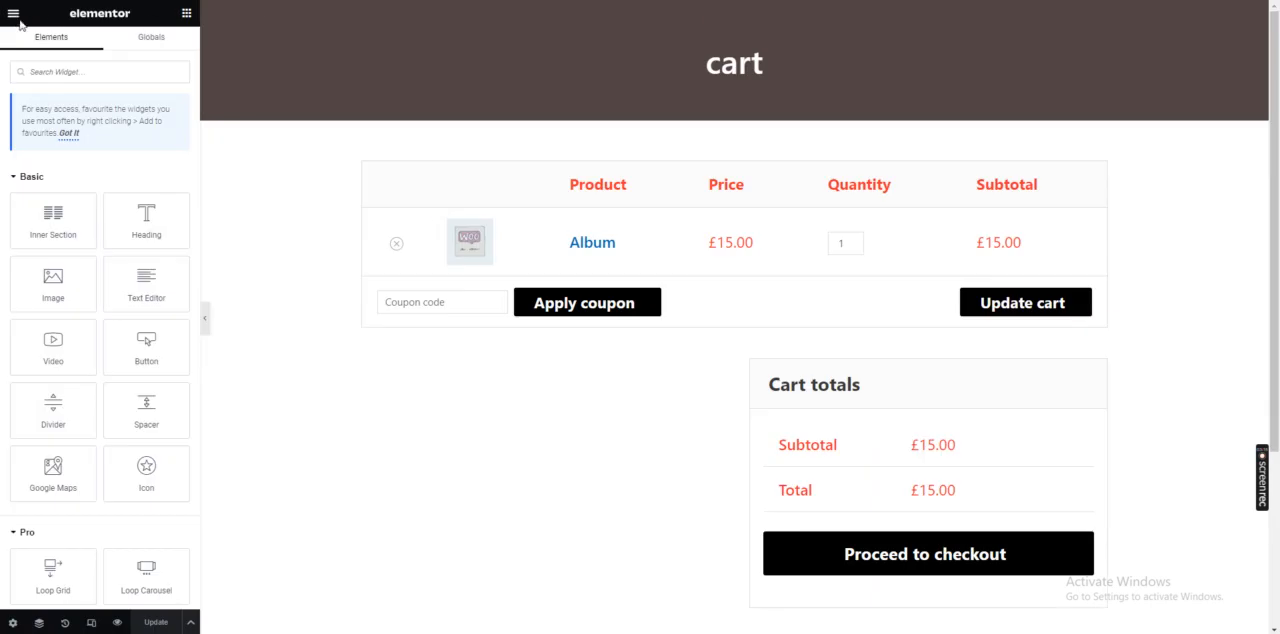
Exit the Elementor editor of the cart page and open the WooCommerce payment settings.
{"action": "left_click", "coordinate": [13, 14]}
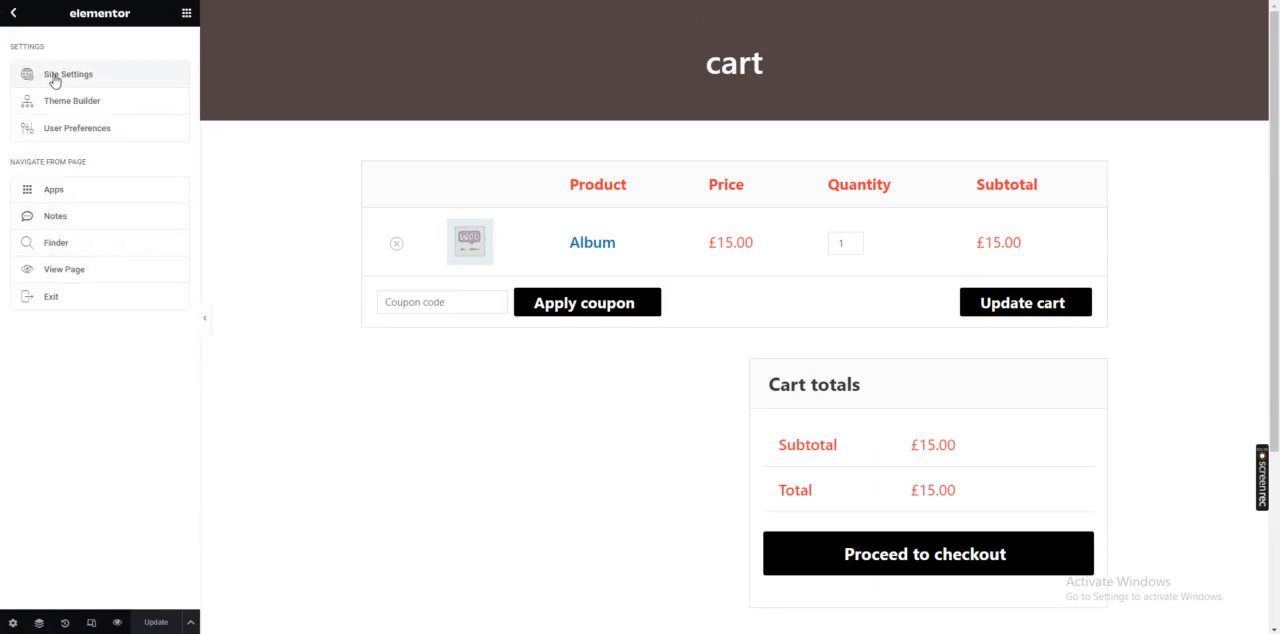
{"action": "left_click", "coordinate": [51, 296]}
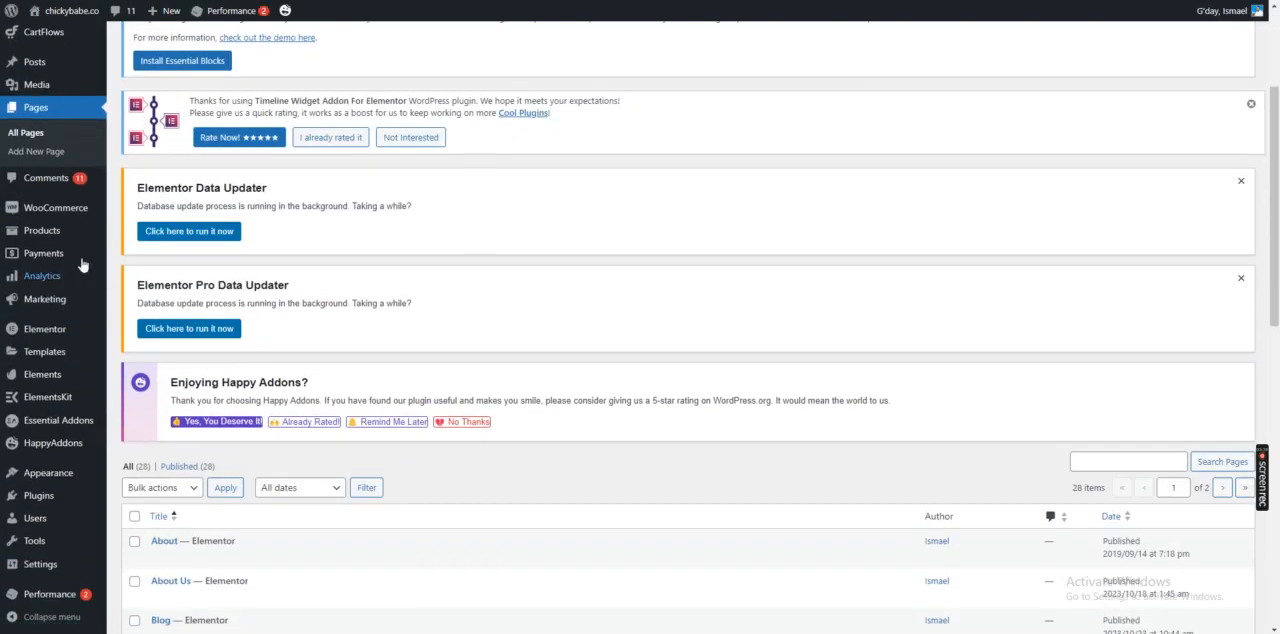
{"action": "mouse_move", "coordinate": [55, 212]}
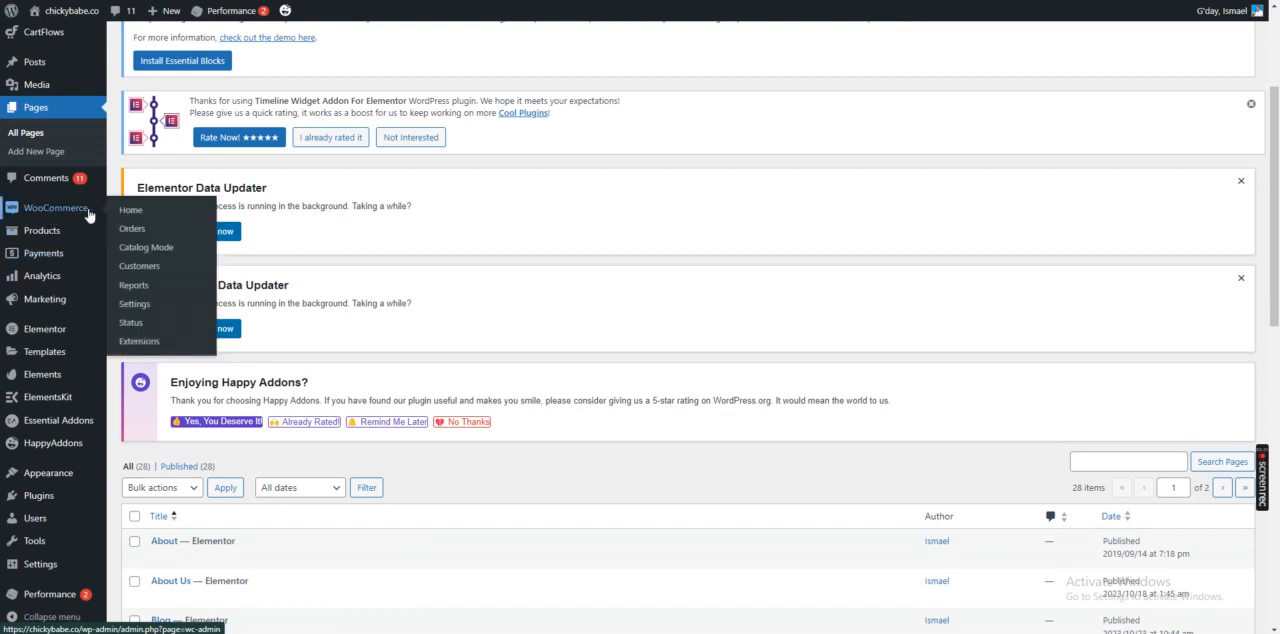
{"action": "left_click", "coordinate": [134, 306]}
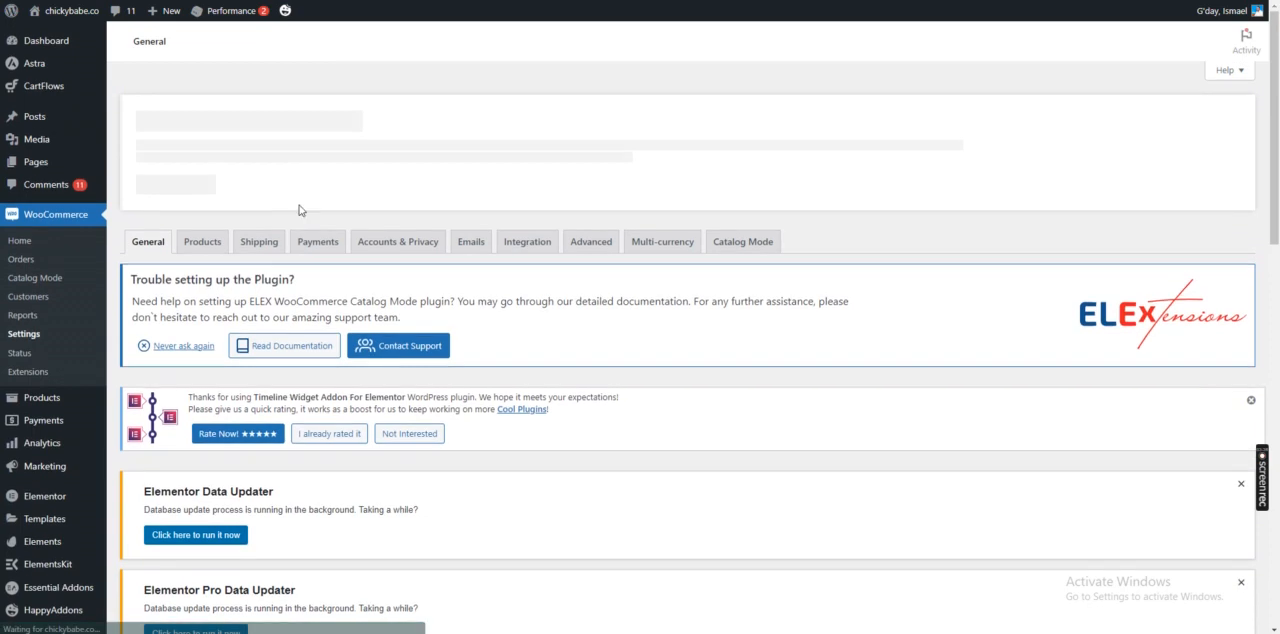
{"action": "left_click", "coordinate": [317, 244]}
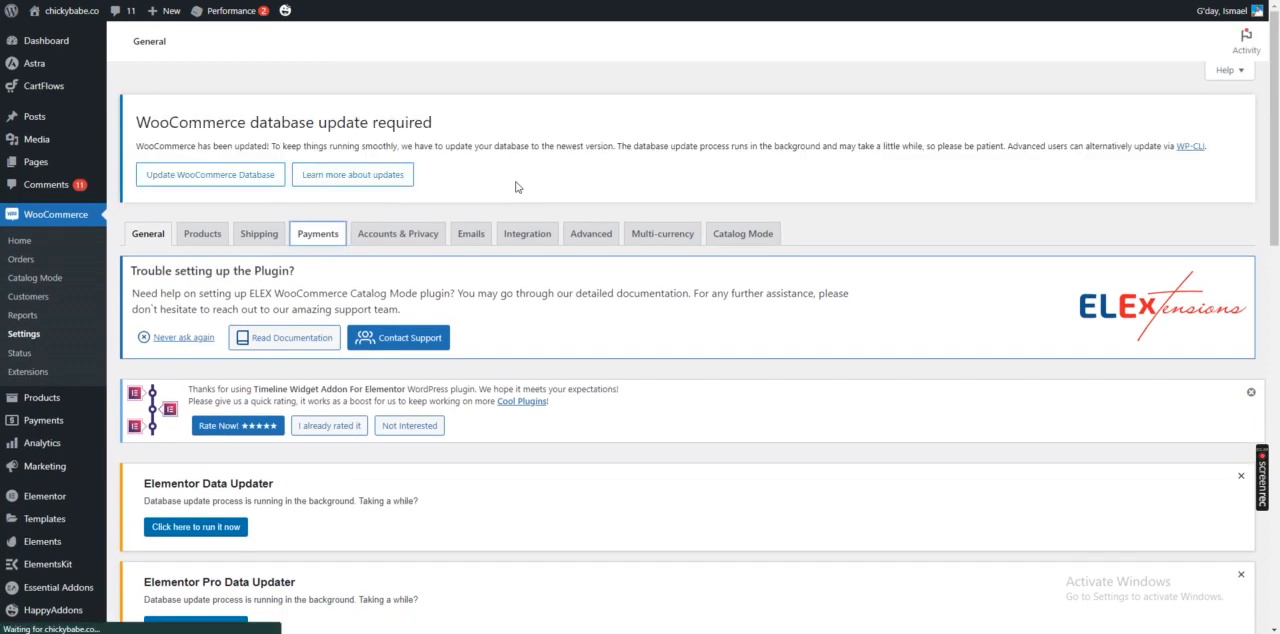
Switch on the WooPayments credit card / debit card method in the payment methods list.
{"action": "scroll", "coordinate": [560, 200], "scroll_direction": "down", "scroll_amount": 3}
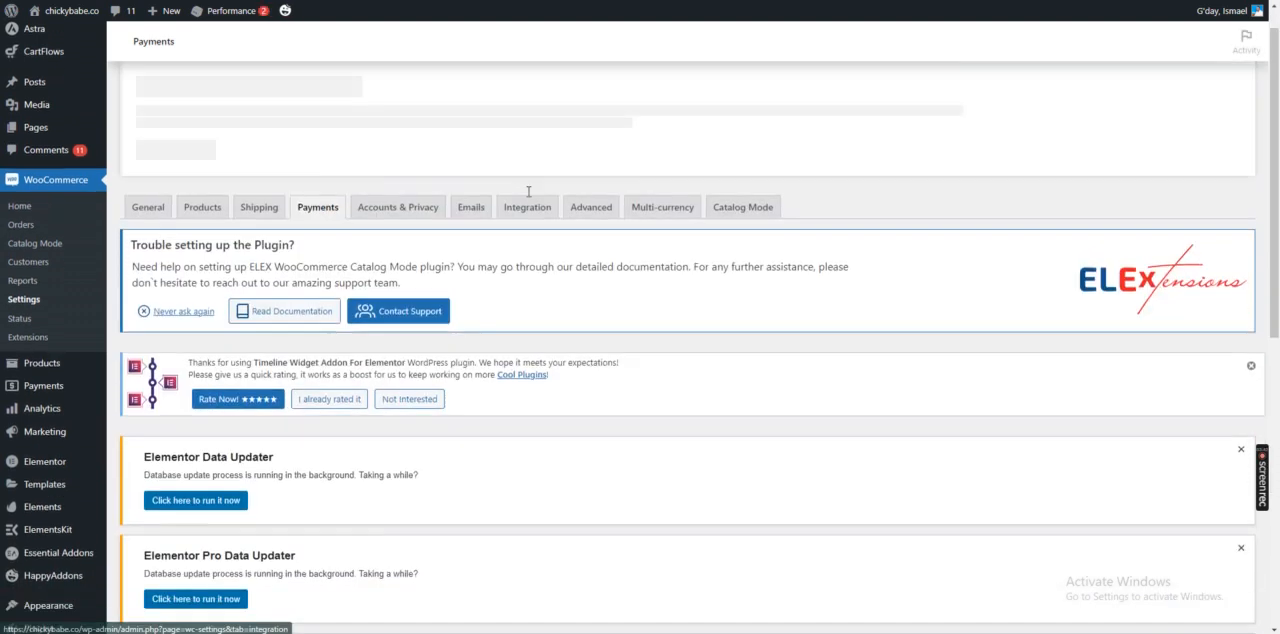
{"action": "scroll", "coordinate": [607, 218], "scroll_direction": "down", "scroll_amount": 3}
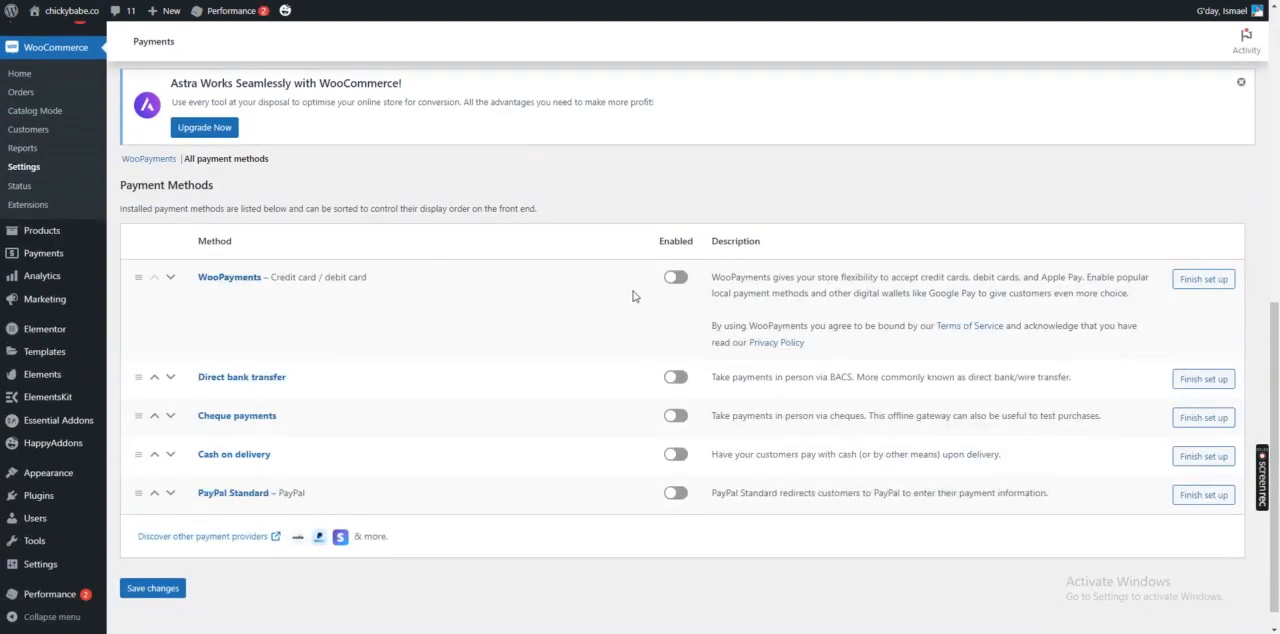
{"action": "scroll", "coordinate": [680, 280], "scroll_direction": "down", "scroll_amount": 3}
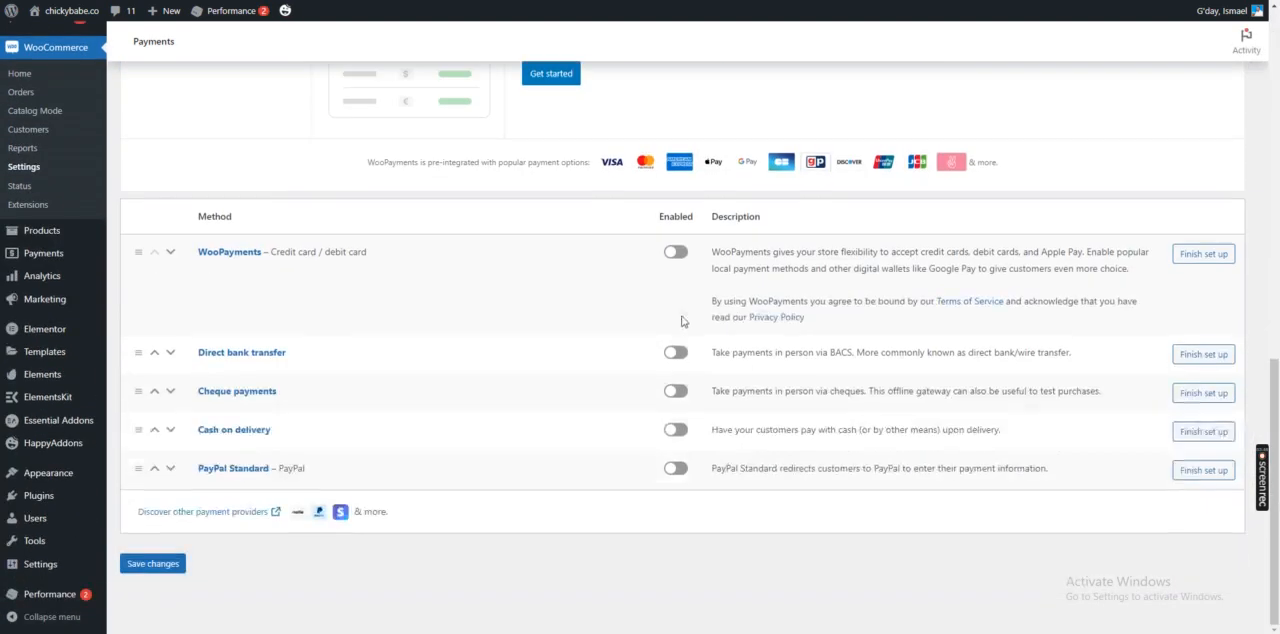
{"action": "left_click", "coordinate": [677, 253]}
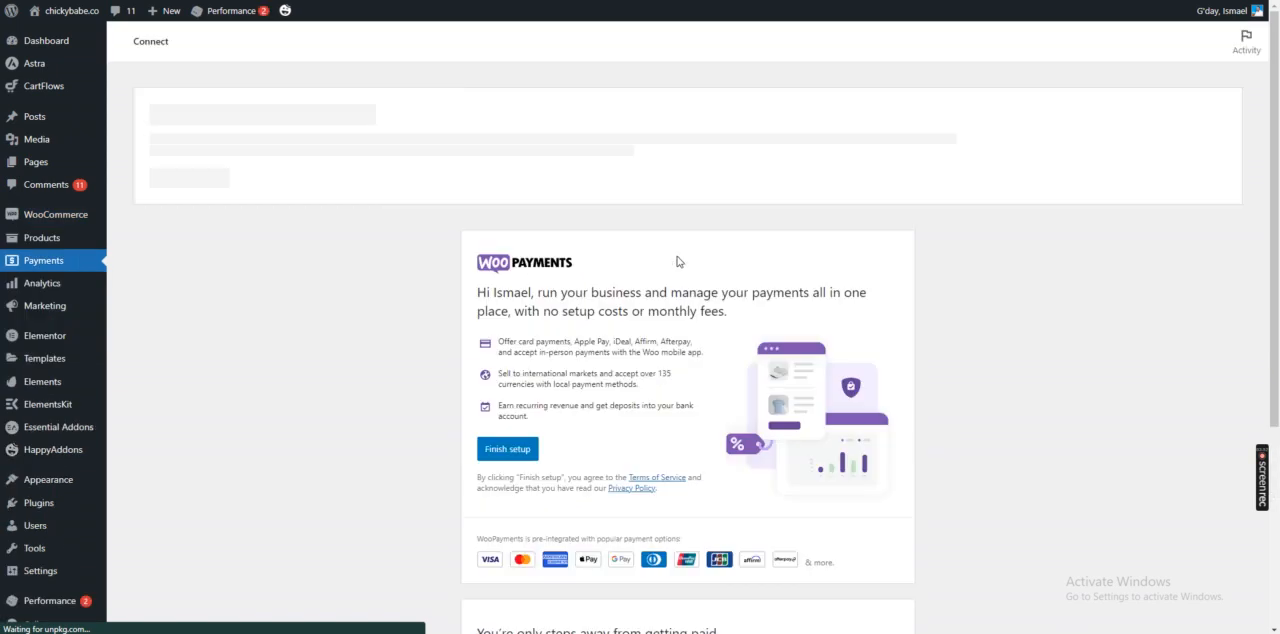
Look over the WooPayments connect page and its setup steps, and go back to the payment methods list.
{"action": "scroll", "coordinate": [652, 269], "scroll_direction": "down", "scroll_amount": 1}
{"action": "scroll", "coordinate": [600, 250], "scroll_direction": "up", "scroll_amount": 3}
{"action": "scroll", "coordinate": [494, 234], "scroll_direction": "down", "scroll_amount": 3}
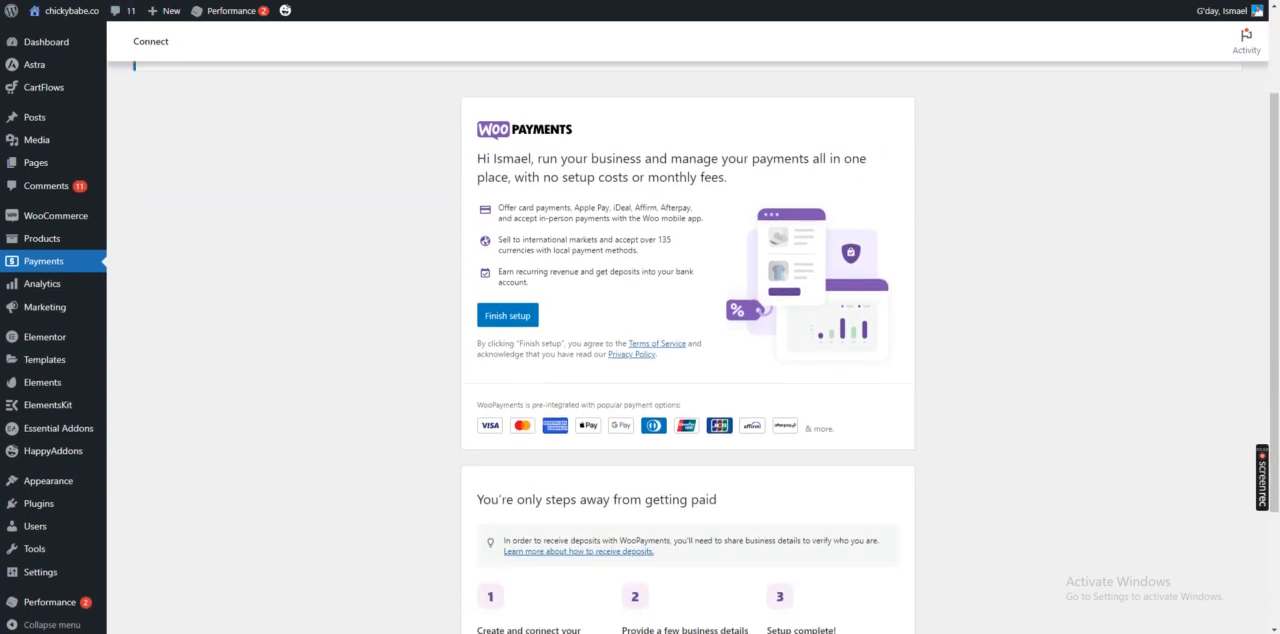
{"action": "left_click", "coordinate": [32, 43]}
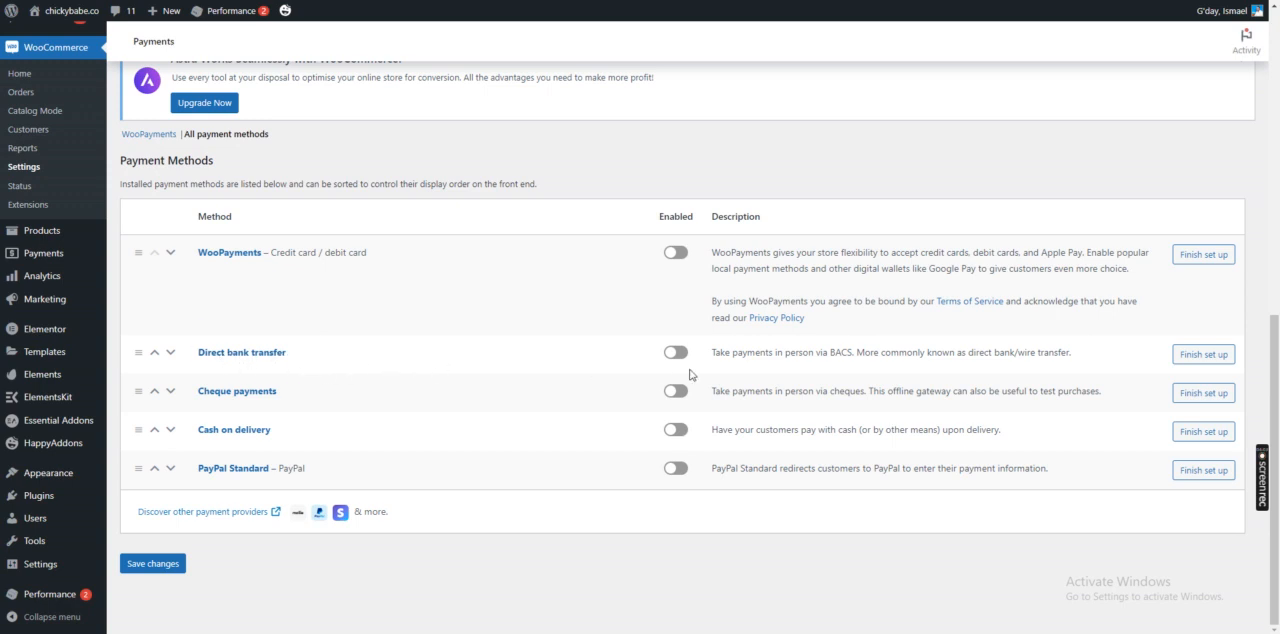
Switch on the Direct bank transfer payment method and open its setup page.
{"action": "scroll", "coordinate": [680, 360], "scroll_direction": "down", "scroll_amount": 3}
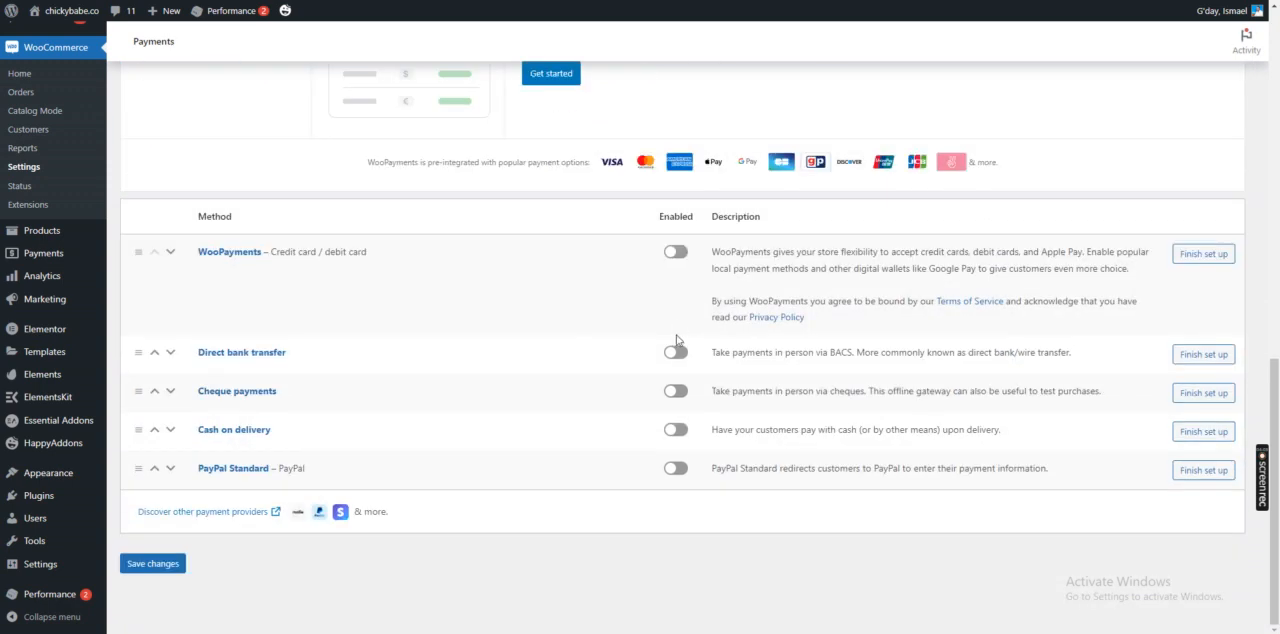
{"action": "left_click", "coordinate": [676, 352]}
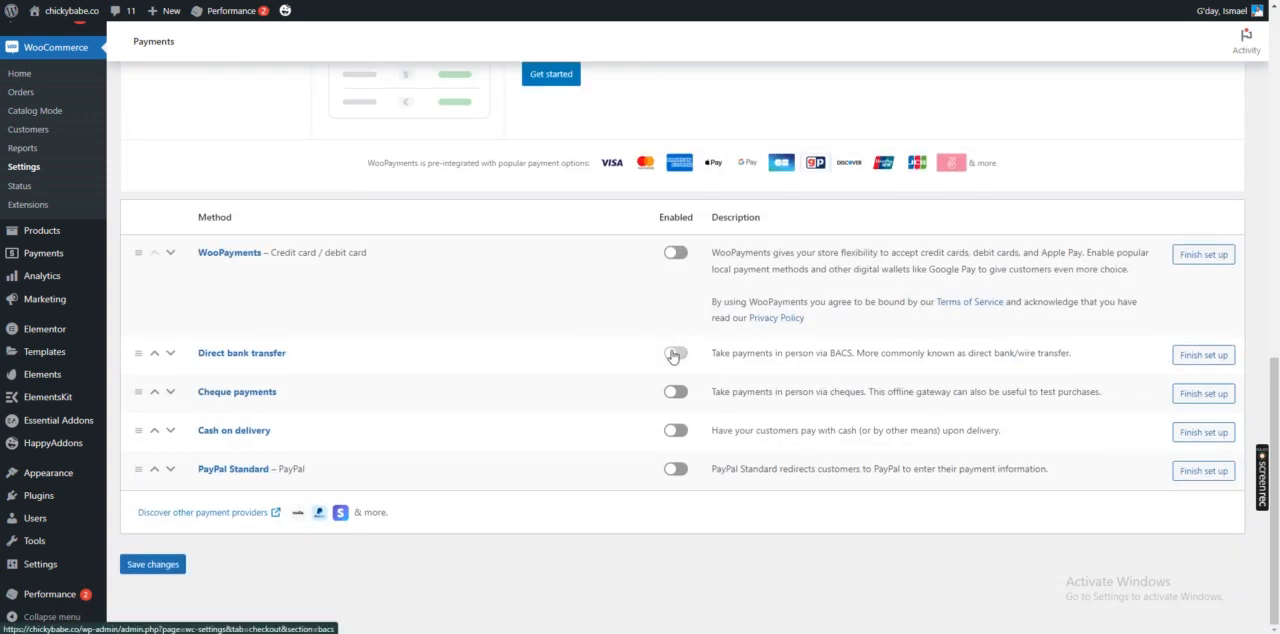
{"action": "left_click", "coordinate": [1187, 360]}
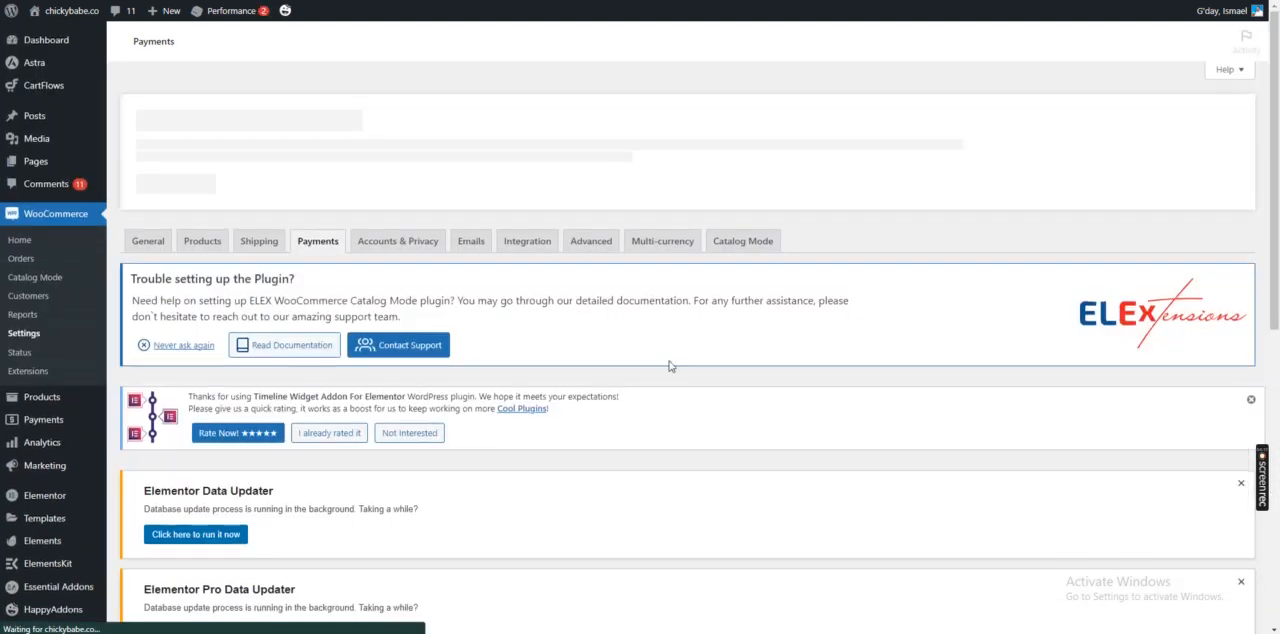
Review the direct bank transfer's title, description, instructions and account details fields, and return to the payment methods list.
{"action": "scroll", "coordinate": [414, 326], "scroll_direction": "down", "scroll_amount": 6}
{"action": "left_click", "coordinate": [309, 295]}
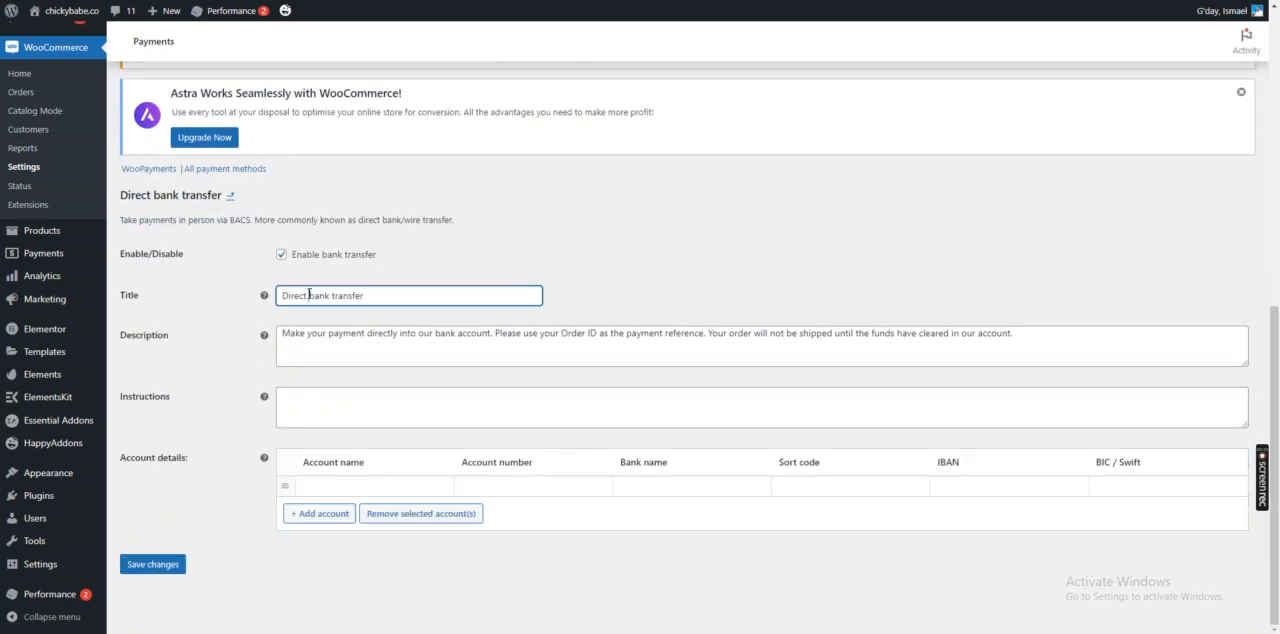
{"action": "left_click", "coordinate": [317, 339]}
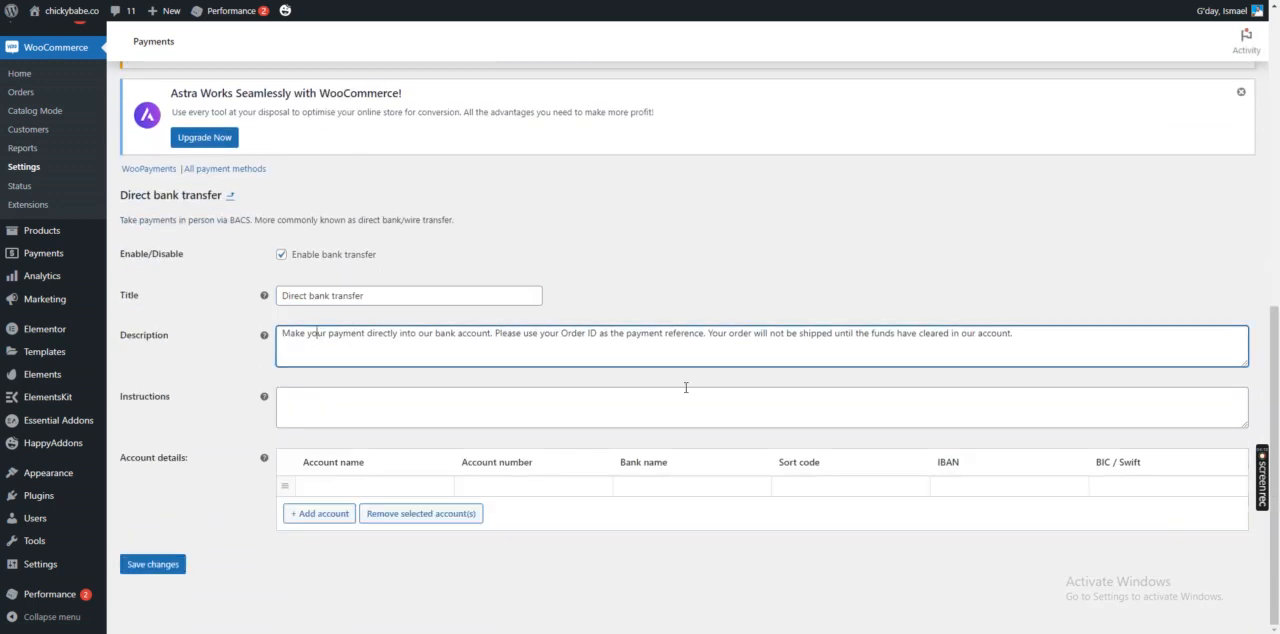
{"action": "left_click", "coordinate": [329, 407]}
{"action": "left_click", "coordinate": [352, 484]}
{"action": "left_click", "coordinate": [460, 484]}
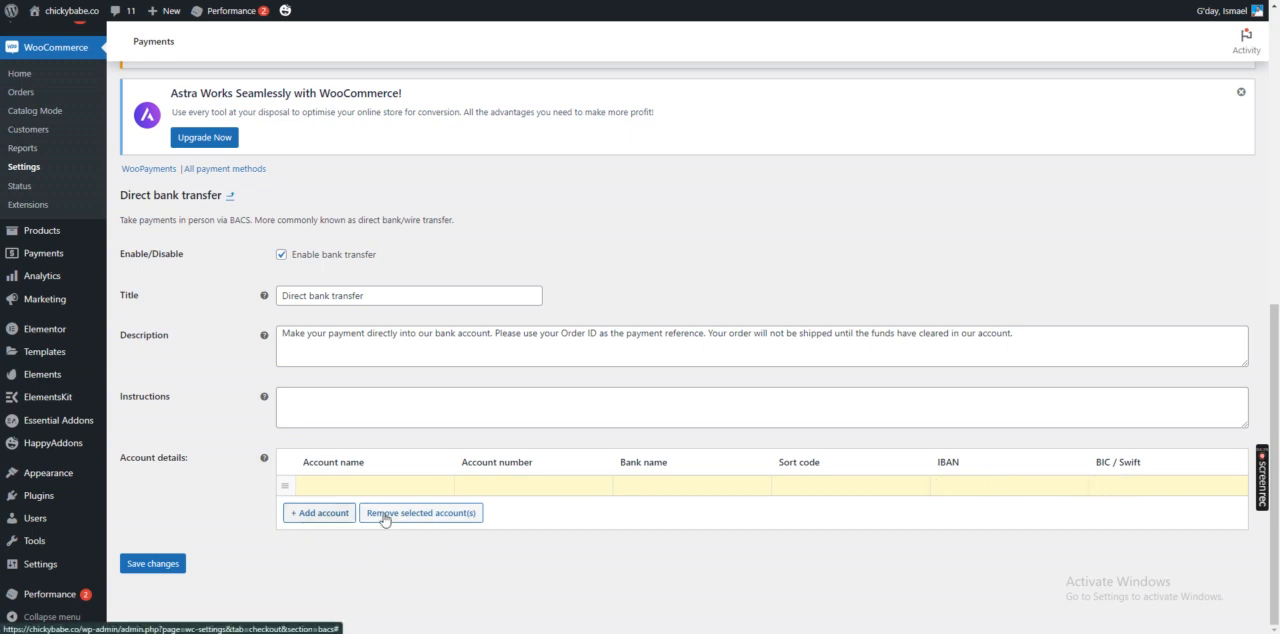
{"action": "scroll", "coordinate": [420, 180], "scroll_direction": "up", "scroll_amount": 3}
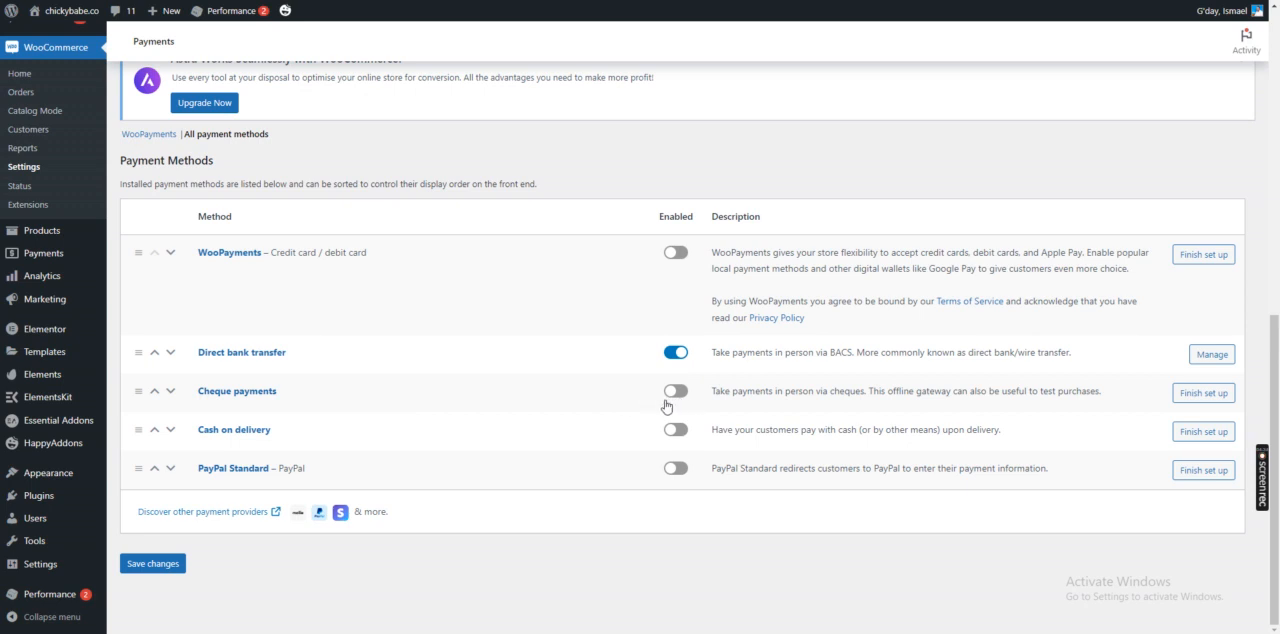
{"action": "scroll", "coordinate": [681, 427], "scroll_direction": "down", "scroll_amount": 2}
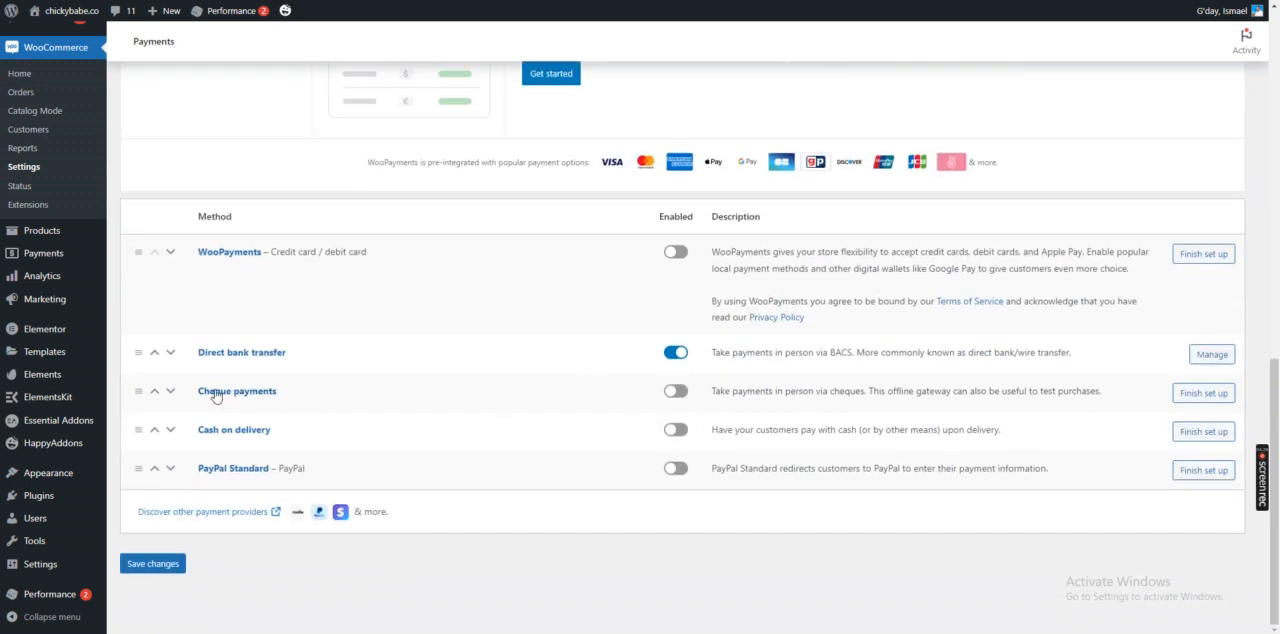